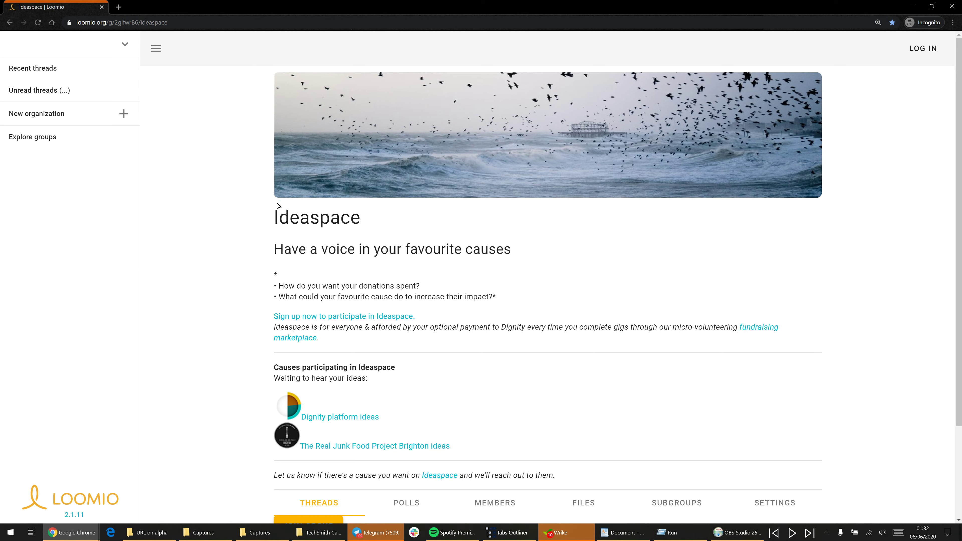
Point out the Ideaspace heading and the tiny.cc/ideaspace-home link in the WordPad note
{"action": "left_click_drag", "start_coordinate": [279, 216], "coordinate": [323, 216]}
{"action": "left_click", "coordinate": [349, 214]}
{"action": "left_click", "coordinate": [623, 532]}
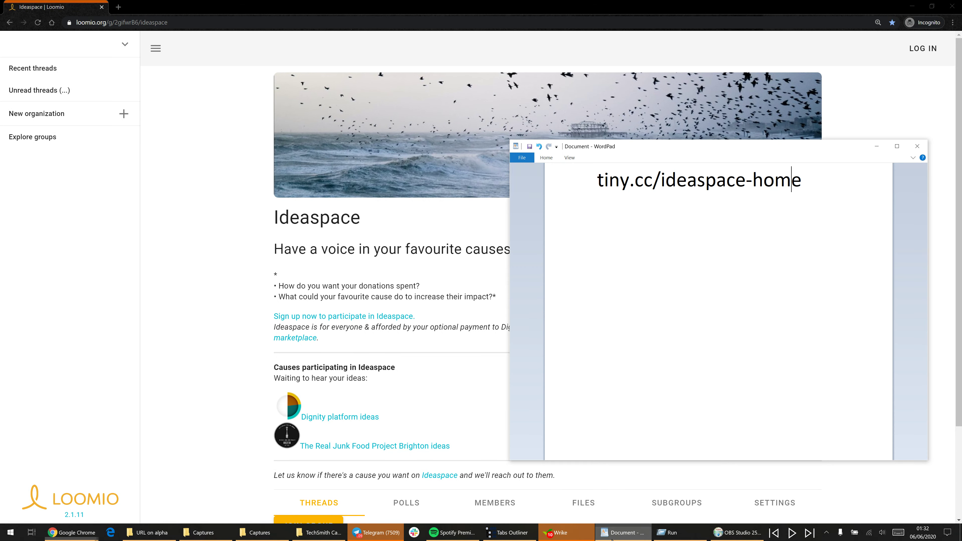
{"action": "left_click_drag", "start_coordinate": [597, 182], "coordinate": [805, 179]}
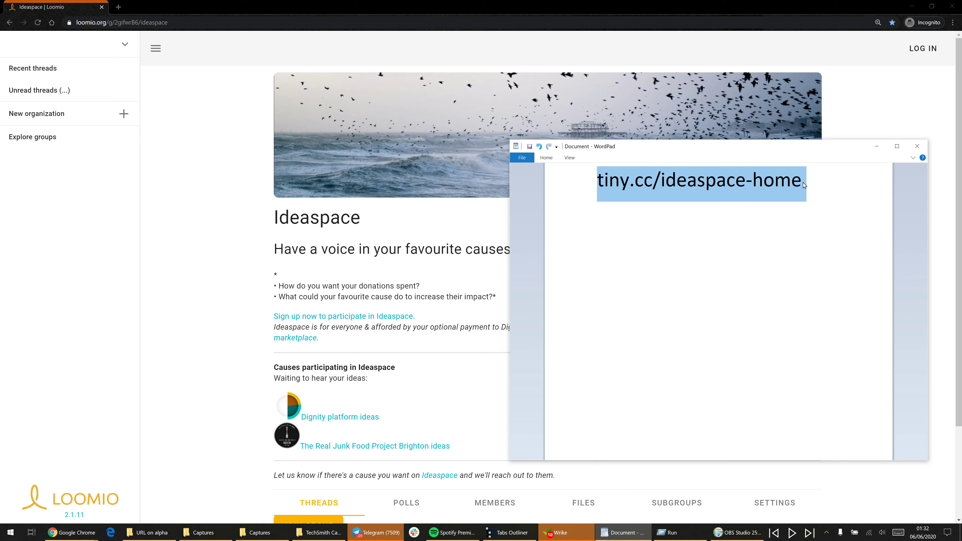
{"action": "left_click", "coordinate": [801, 179]}
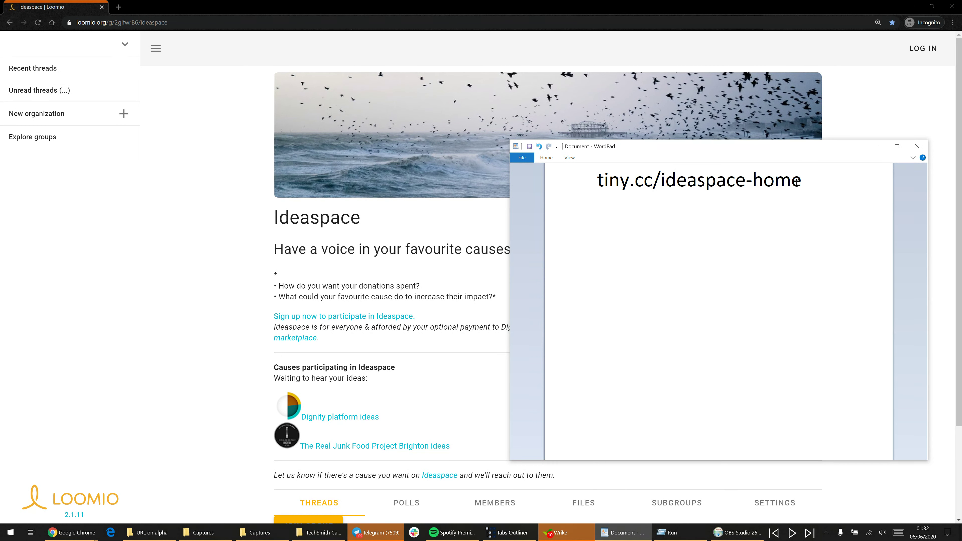
{"action": "left_click", "coordinate": [226, 222]}
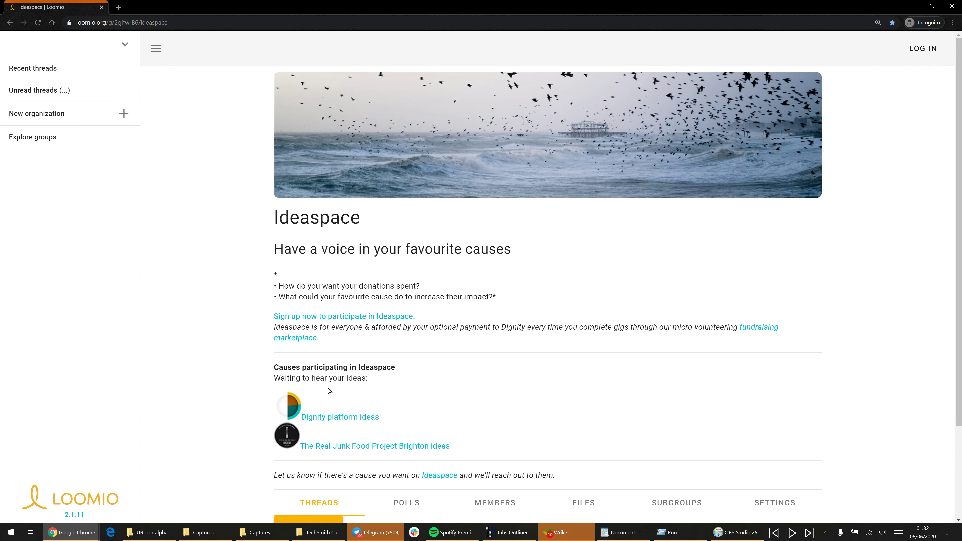
Switch to the signed-in Chrome window and glance at the notifications list
{"action": "scroll", "coordinate": [210, 333], "scroll_direction": "down", "scroll_amount": 2}
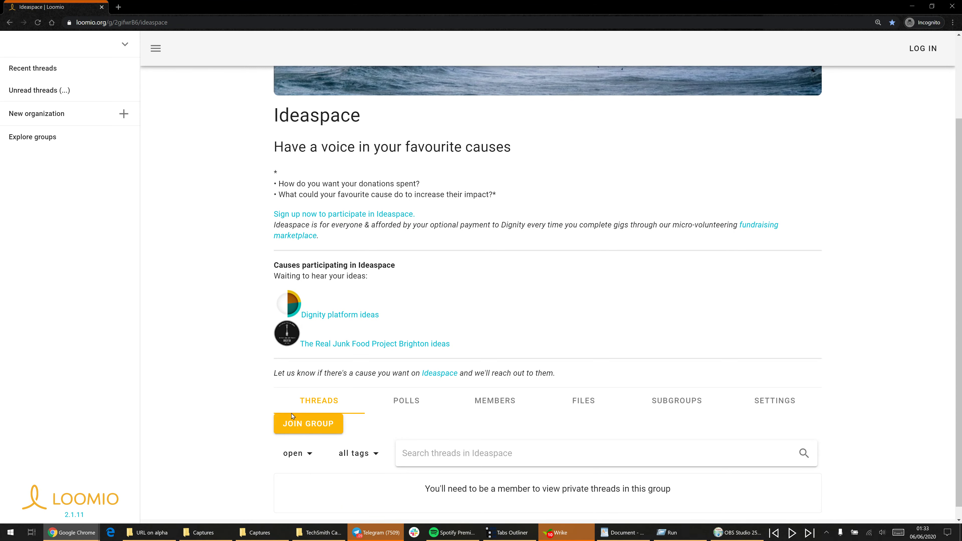
{"action": "key", "text": "alt+Tab"}
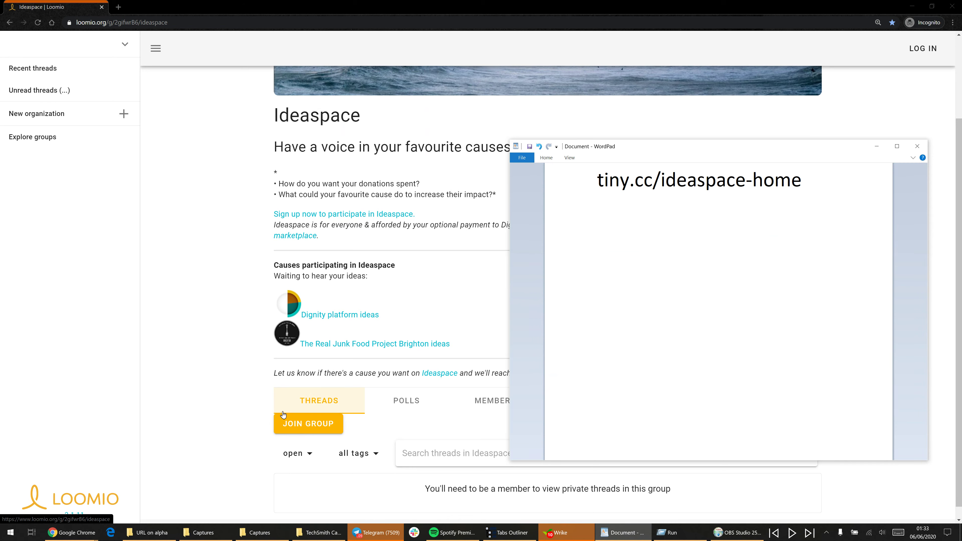
{"action": "key", "text": "alt+Tab"}
{"action": "key", "text": "Tab"}
{"action": "key", "text": "Tab"}
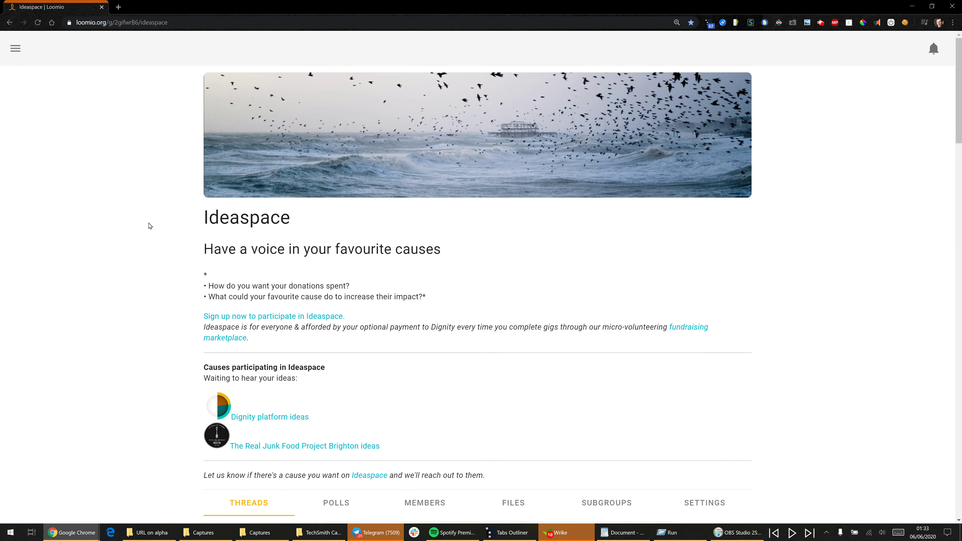
{"action": "scroll", "coordinate": [149, 226], "scroll_direction": "down", "scroll_amount": 3}
{"action": "scroll", "coordinate": [149, 222], "scroll_direction": "up", "scroll_amount": 3}
{"action": "left_click", "coordinate": [932, 50]}
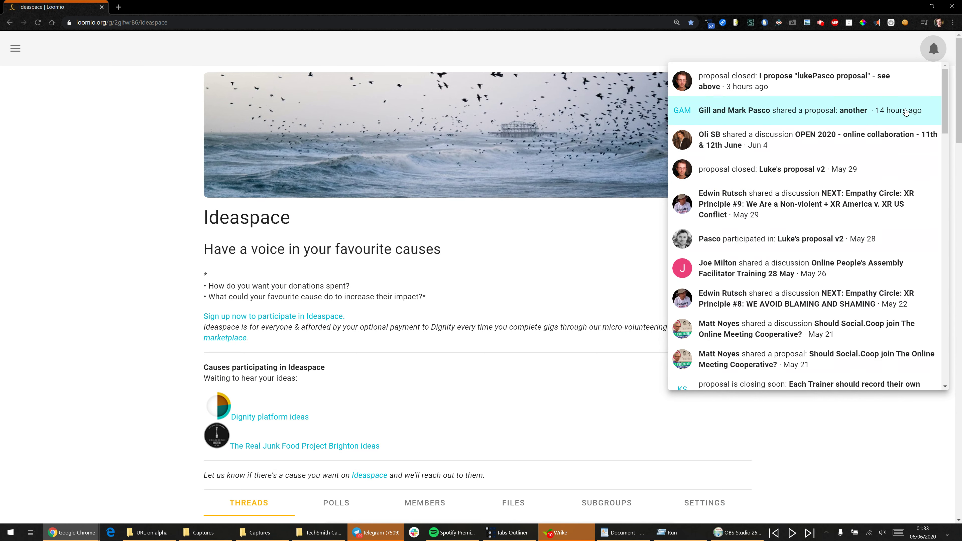
{"action": "left_click", "coordinate": [909, 42]}
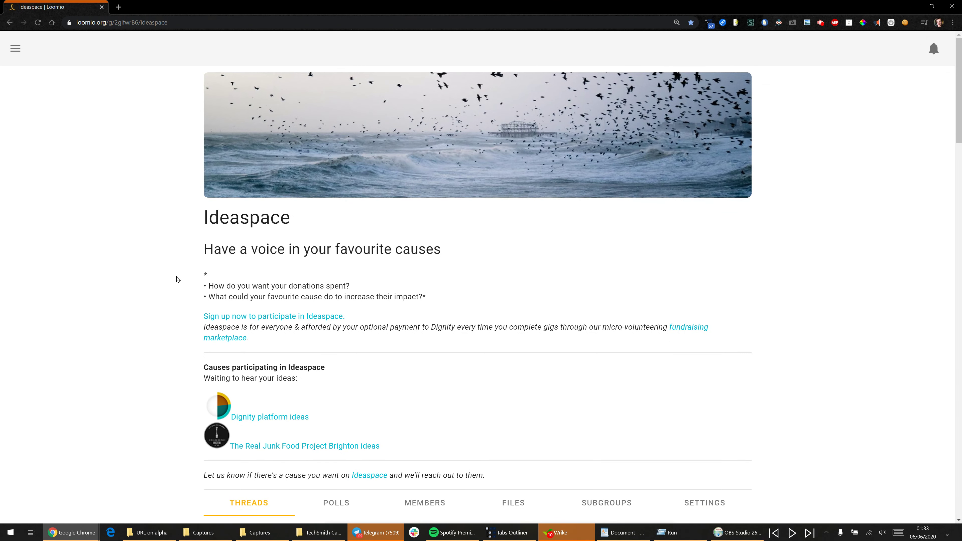
Open Dignity platform ideas, close the old Ideaspace tab, and open the Guinea Pigs fundraising thread
{"action": "left_click", "coordinate": [263, 418]}
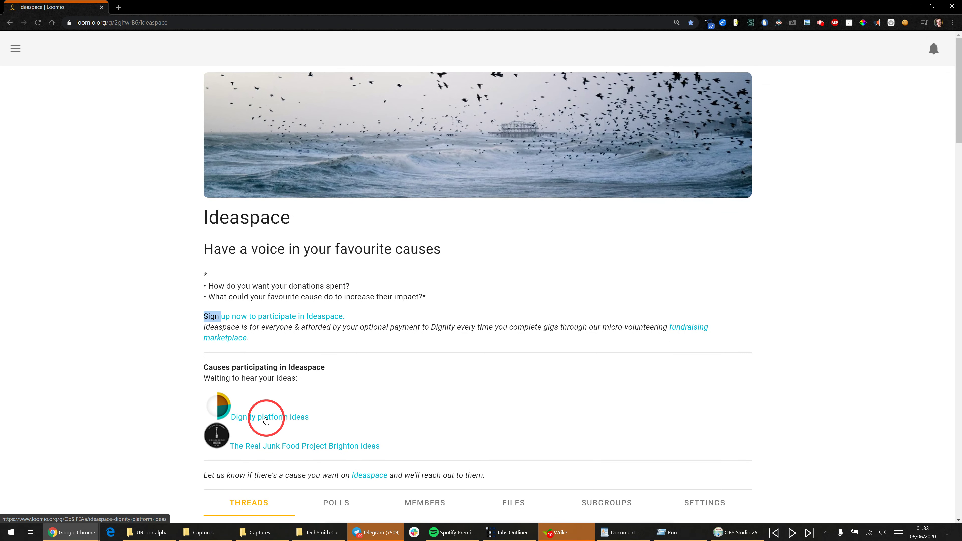
{"action": "left_click", "coordinate": [101, 7]}
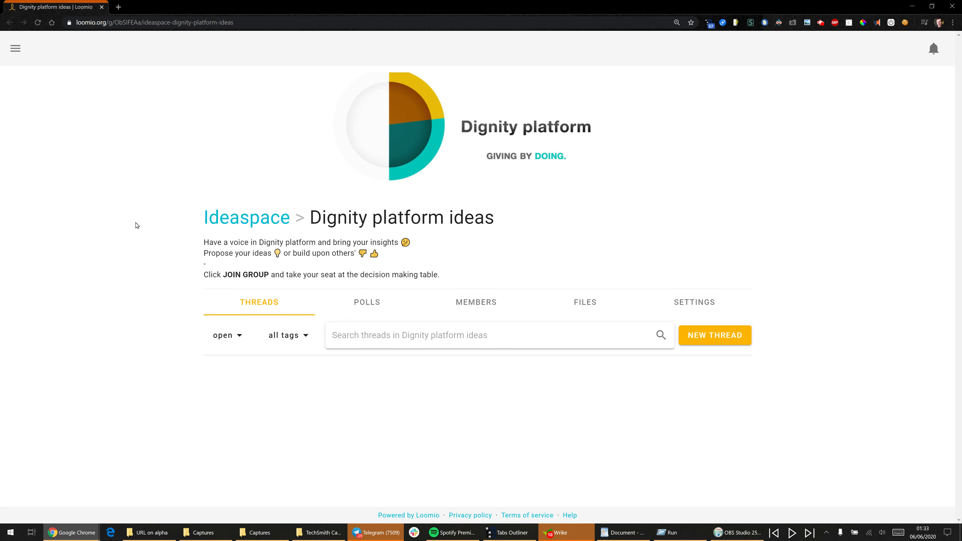
{"action": "scroll", "coordinate": [273, 261], "scroll_direction": "down", "scroll_amount": 2}
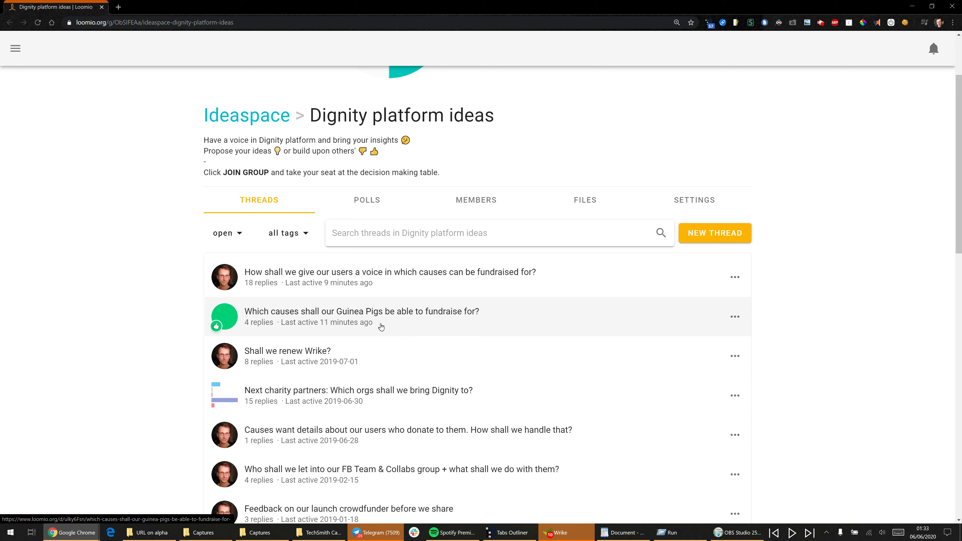
{"action": "left_click", "coordinate": [381, 327]}
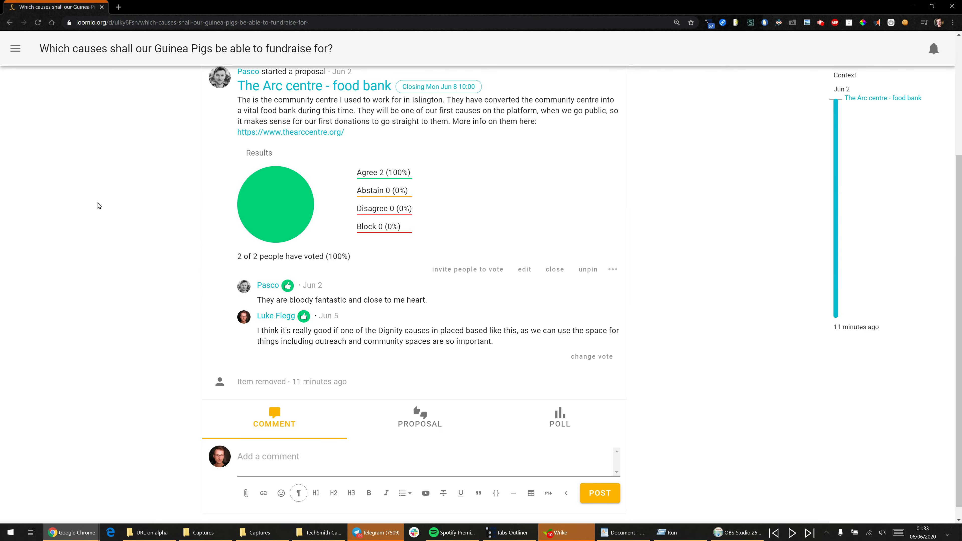
Point out the Guinea Pigs thread title and the proposal's closing date
{"action": "scroll", "coordinate": [97, 206], "scroll_direction": "up", "scroll_amount": 5}
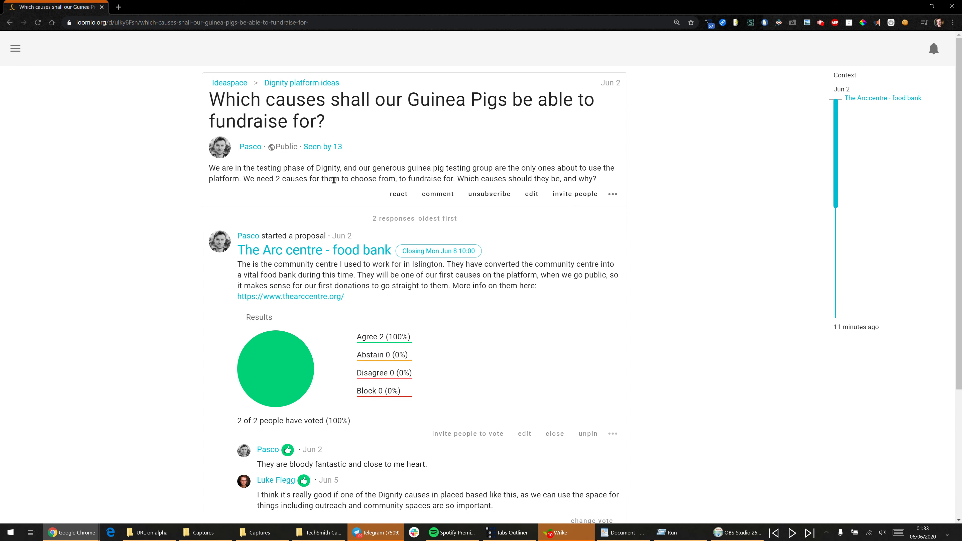
{"action": "scroll", "coordinate": [347, 234], "scroll_direction": "down", "scroll_amount": 2}
{"action": "scroll", "coordinate": [350, 320], "scroll_direction": "up", "scroll_amount": 2}
{"action": "left_click_drag", "start_coordinate": [217, 99], "coordinate": [327, 125]}
{"action": "left_click", "coordinate": [327, 127]}
{"action": "left_click", "coordinate": [405, 252]}
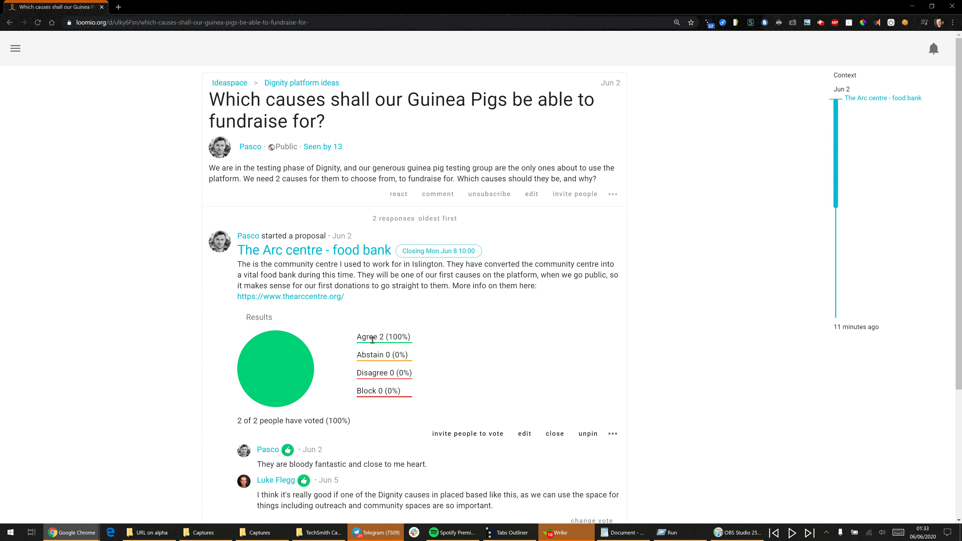
Point out the voters' comments and scroll down to the comment box
{"action": "scroll", "coordinate": [378, 395], "scroll_direction": "down", "scroll_amount": 3}
{"action": "left_click", "coordinate": [362, 358]}
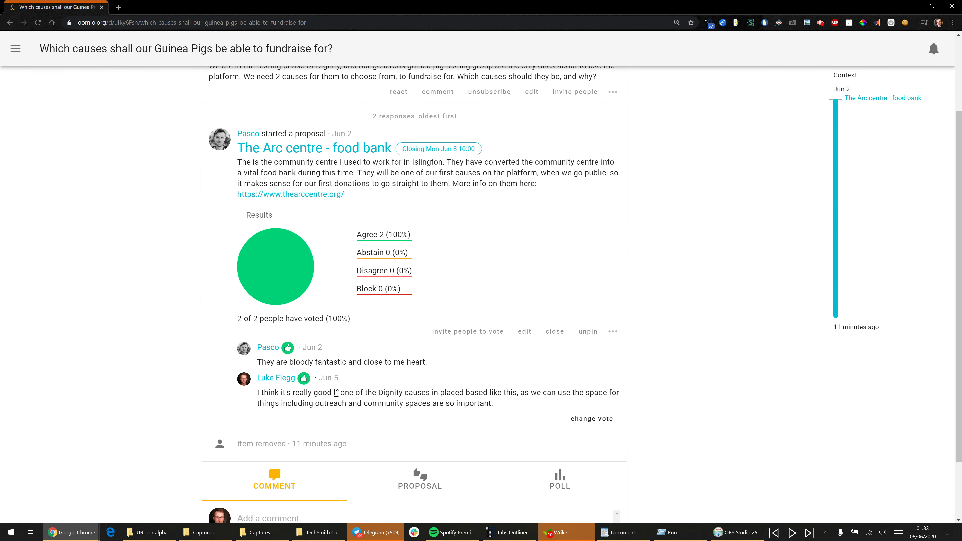
{"action": "left_click_drag", "start_coordinate": [337, 394], "coordinate": [365, 404]}
{"action": "left_click", "coordinate": [373, 405]}
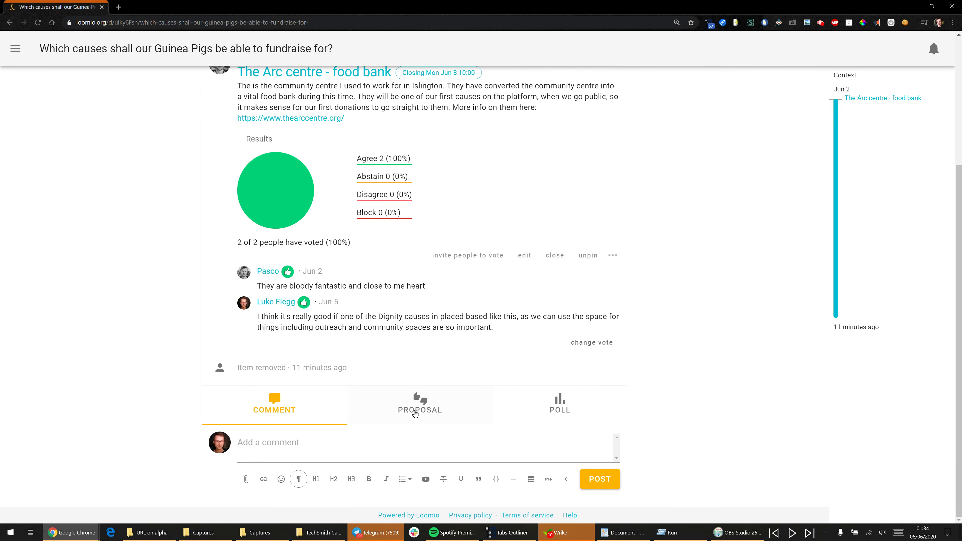
{"action": "scroll", "coordinate": [416, 401], "scroll_direction": "down", "scroll_amount": 2}
Type a throwaway test comment, delete it, and switch to the Proposal form
{"action": "left_click", "coordinate": [284, 445]}
{"action": "left_click", "coordinate": [287, 437]}
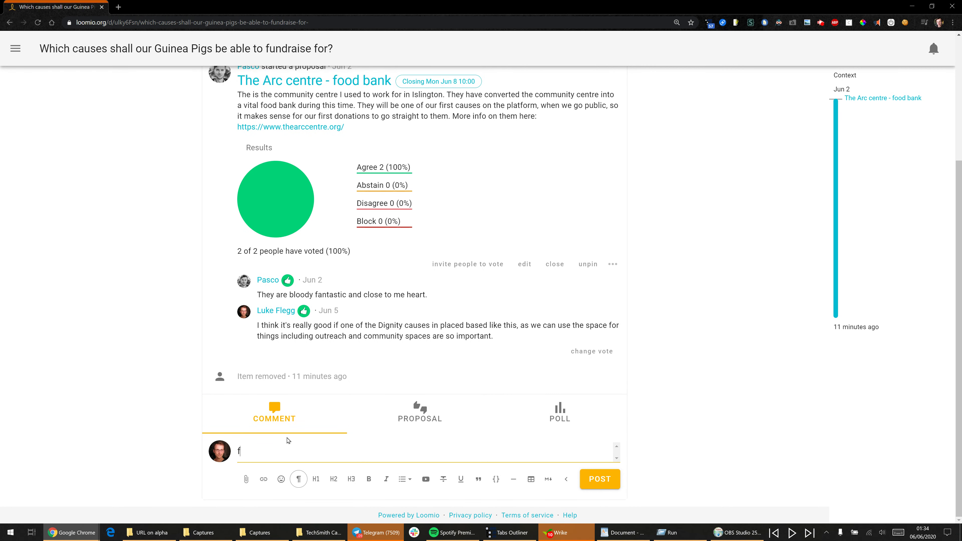
{"action": "type", "text": "ffdg sdfg sdfg sdfg df gdfg sdfg d g"}
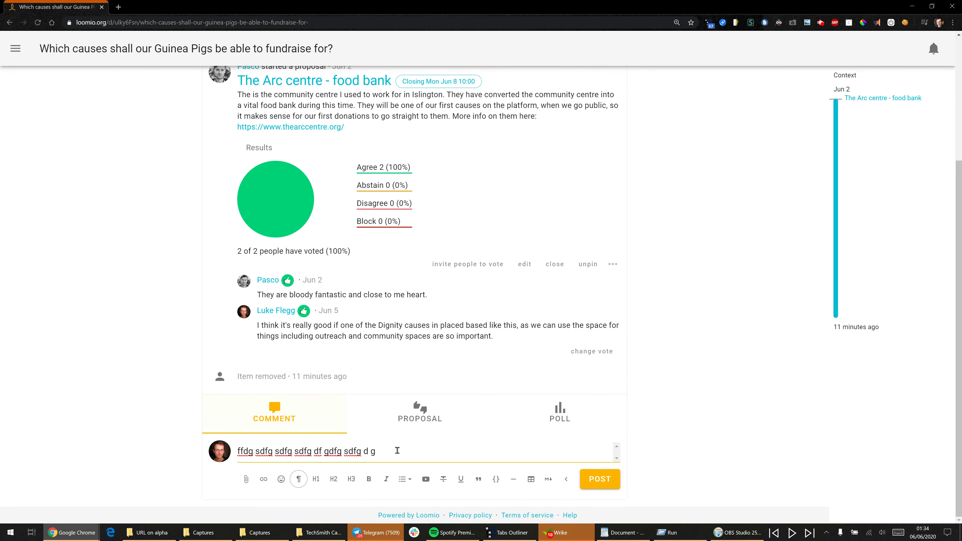
{"action": "left_click_drag", "start_coordinate": [399, 452], "coordinate": [204, 453]}
{"action": "key", "text": "BackSpace"}
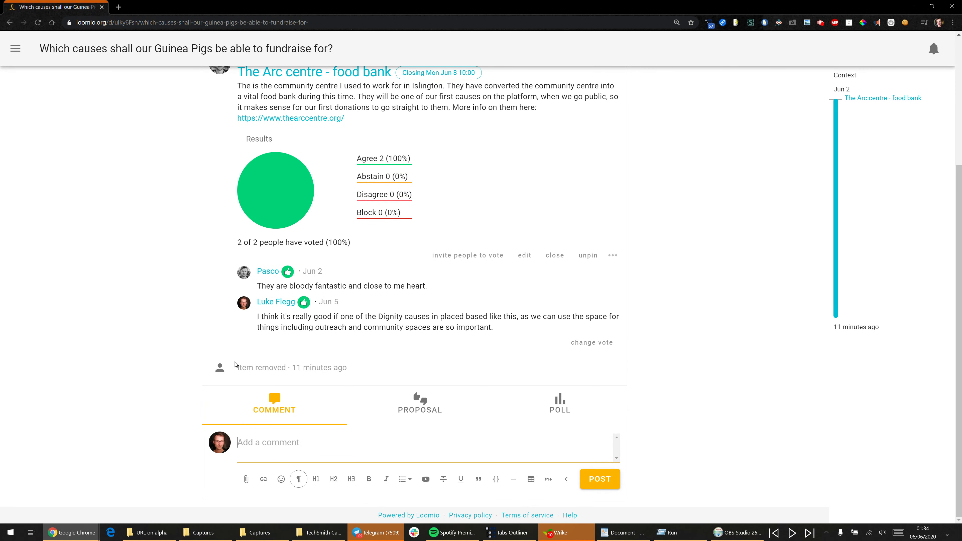
{"action": "left_click", "coordinate": [405, 395]}
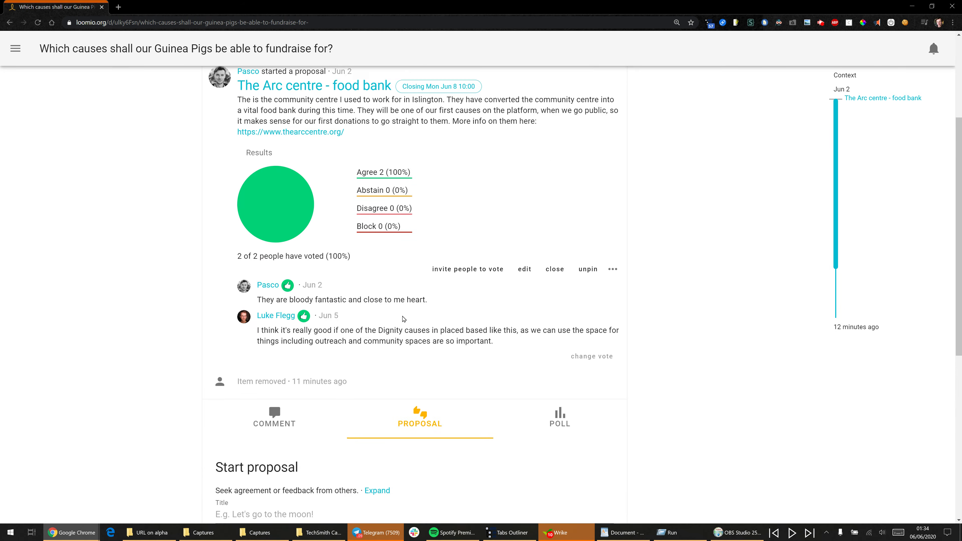
Enter 'oxfam' as the proposal title and filler text in Details
{"action": "left_click", "coordinate": [239, 371]}
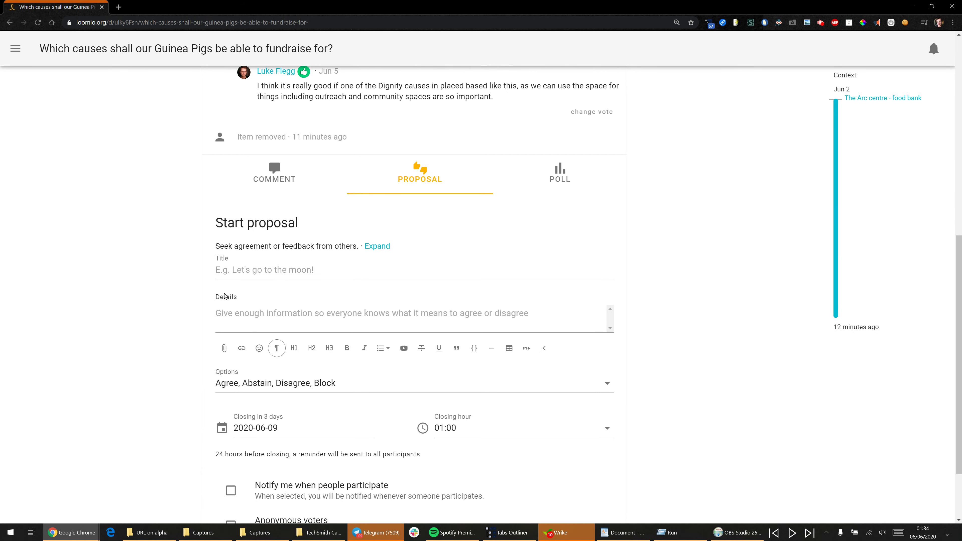
{"action": "type", "text": "oxfam"}
{"action": "left_click", "coordinate": [260, 314]}
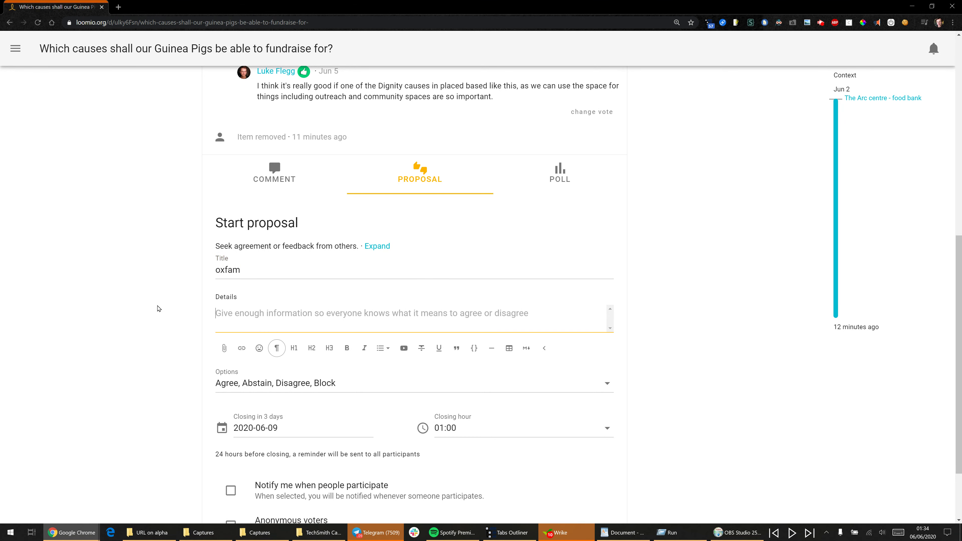
{"action": "type", "text": "luh s"}
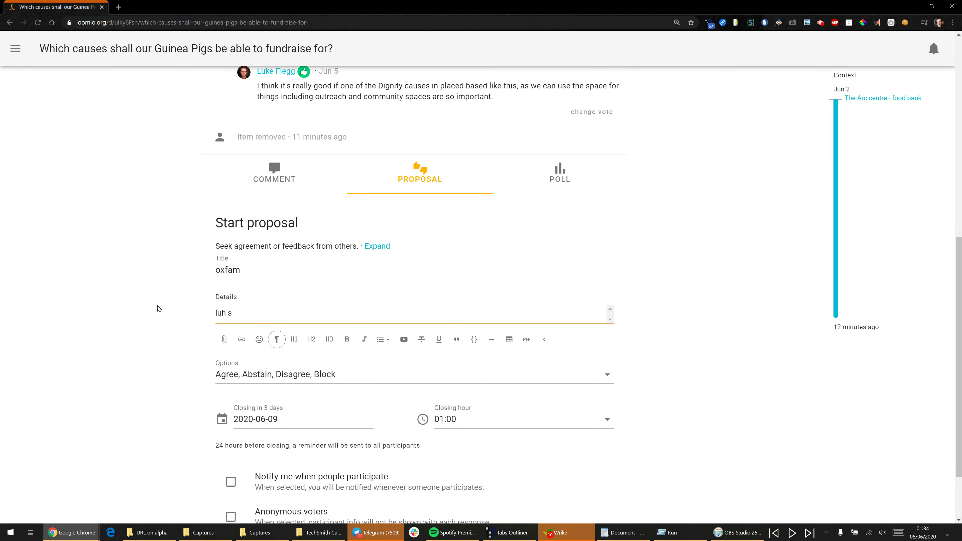
{"action": "type", "text": "fdiugs fosdf osaydf sdf sdf sdf"}
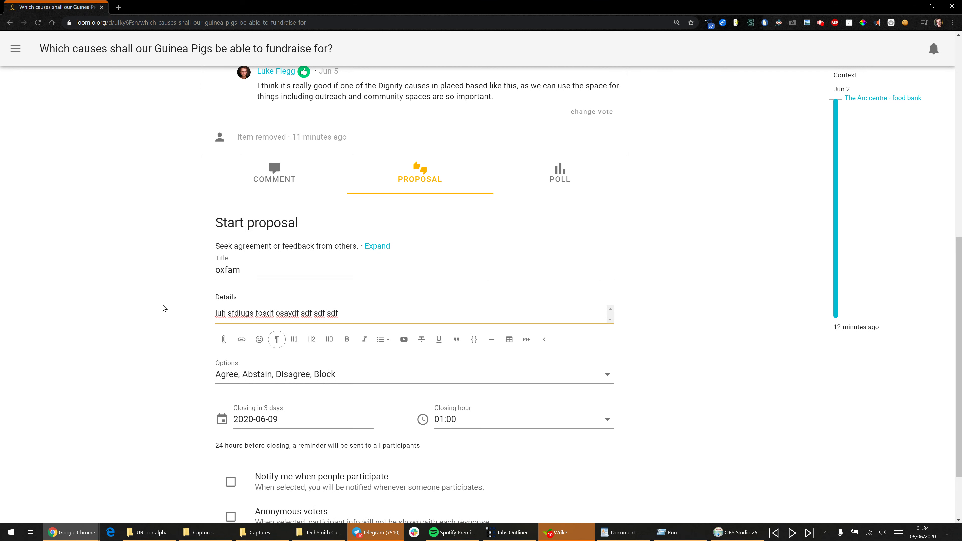
Tick and untick 'Notify me when people participate', then select the details text
{"action": "scroll", "coordinate": [160, 309], "scroll_direction": "down", "scroll_amount": 2}
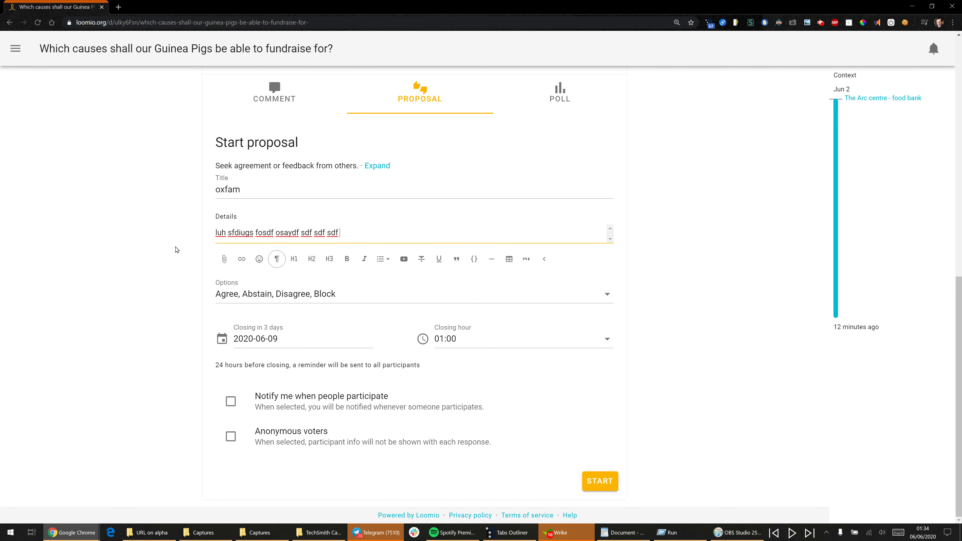
{"action": "scroll", "coordinate": [404, 121], "scroll_direction": "up", "scroll_amount": 10}
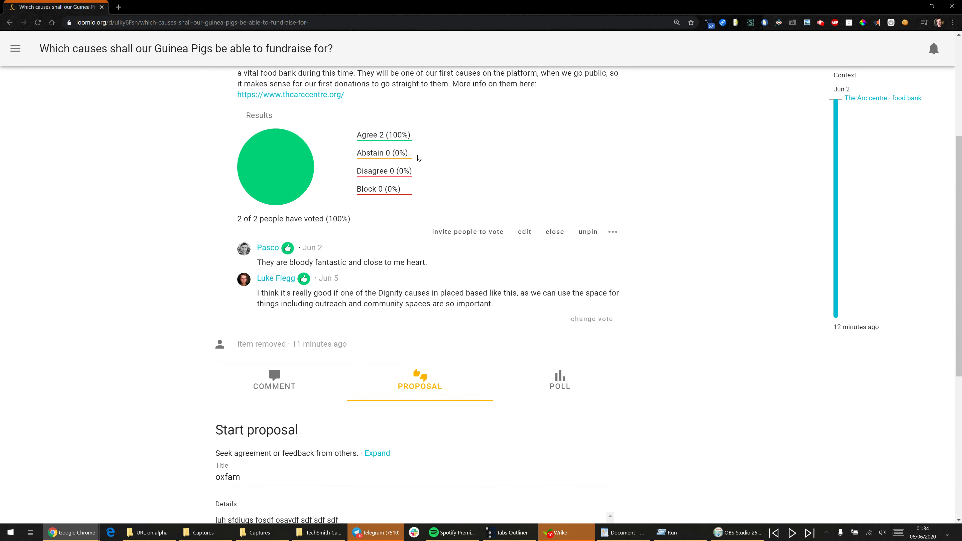
{"action": "scroll", "coordinate": [400, 189], "scroll_direction": "down", "scroll_amount": 4}
{"action": "scroll", "coordinate": [400, 190], "scroll_direction": "down", "scroll_amount": 5}
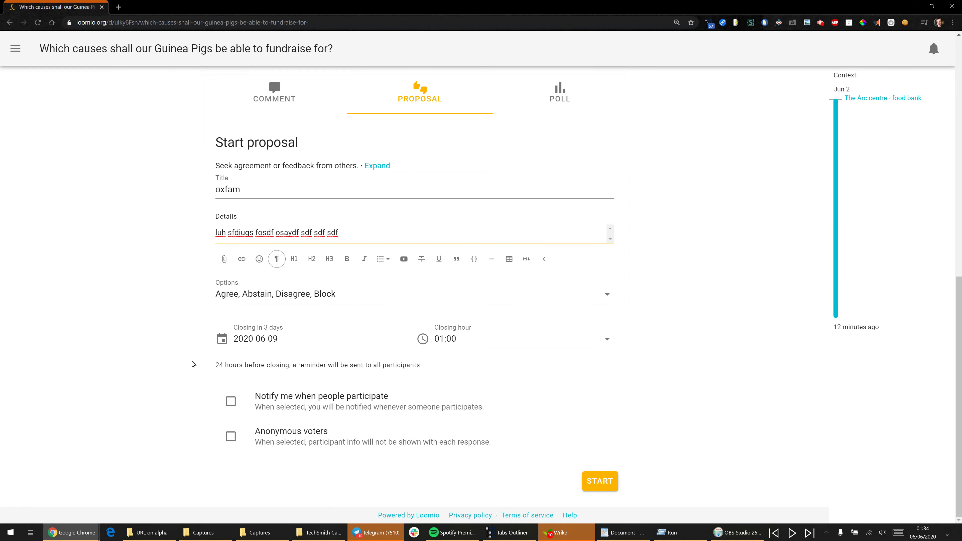
{"action": "left_click", "coordinate": [231, 401]}
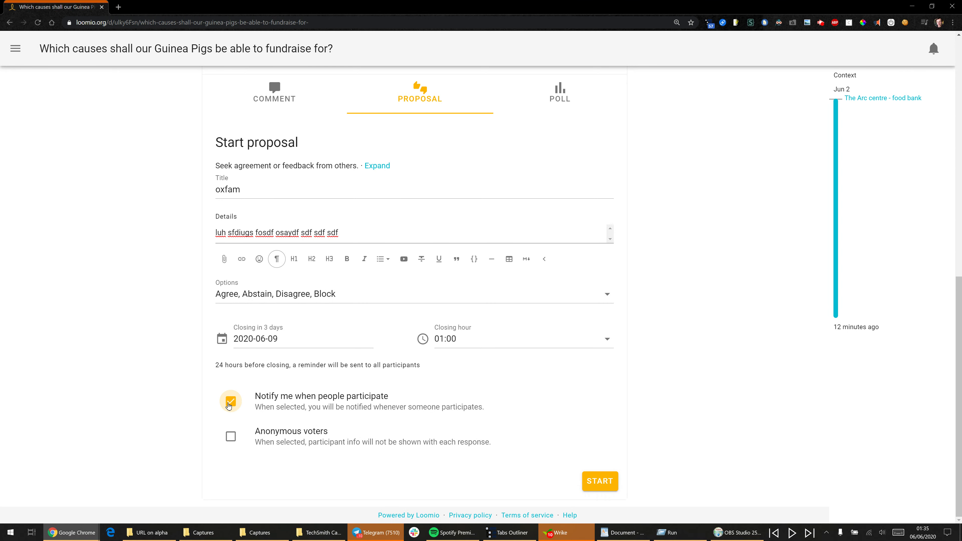
{"action": "left_click", "coordinate": [230, 405]}
{"action": "left_click_drag", "start_coordinate": [350, 232], "coordinate": [157, 231]}
Delete the details and 'oxfam' title, then return to the Dignity platform ideas thread list
{"action": "key", "text": "BackSpace"}
{"action": "left_click_drag", "start_coordinate": [242, 191], "coordinate": [170, 192]}
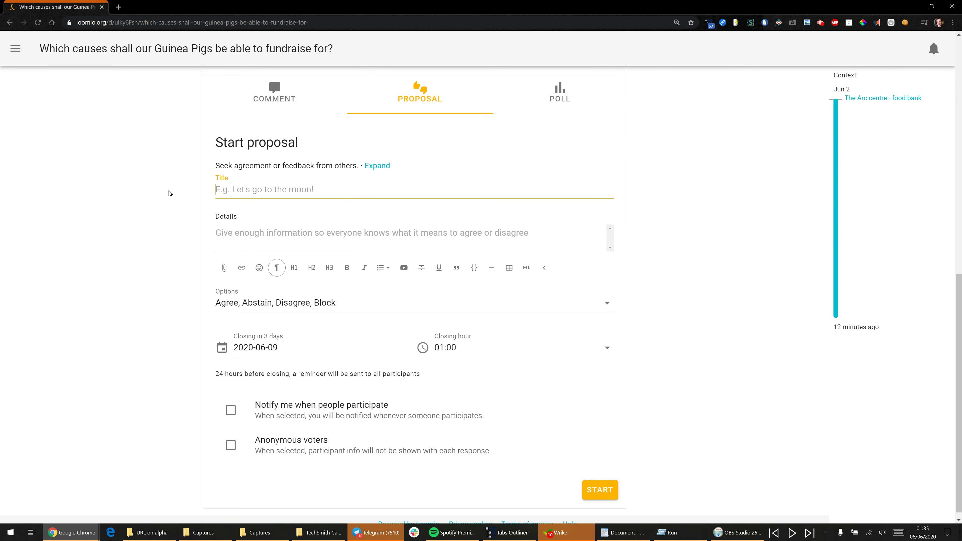
{"action": "key", "text": "BackSpace"}
{"action": "scroll", "coordinate": [170, 191], "scroll_direction": "up", "scroll_amount": 15}
{"action": "left_click", "coordinate": [311, 86]}
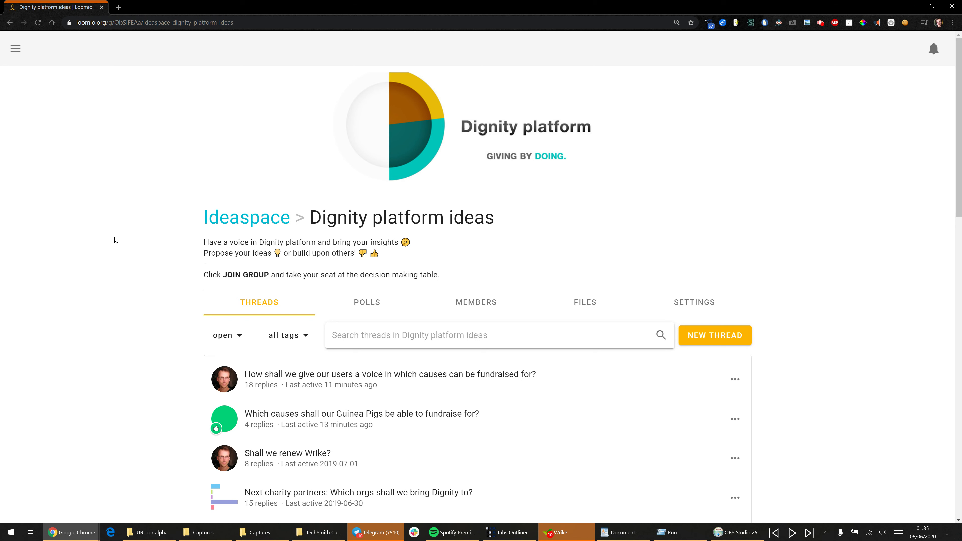
{"action": "scroll", "coordinate": [115, 240], "scroll_direction": "down", "scroll_amount": 3}
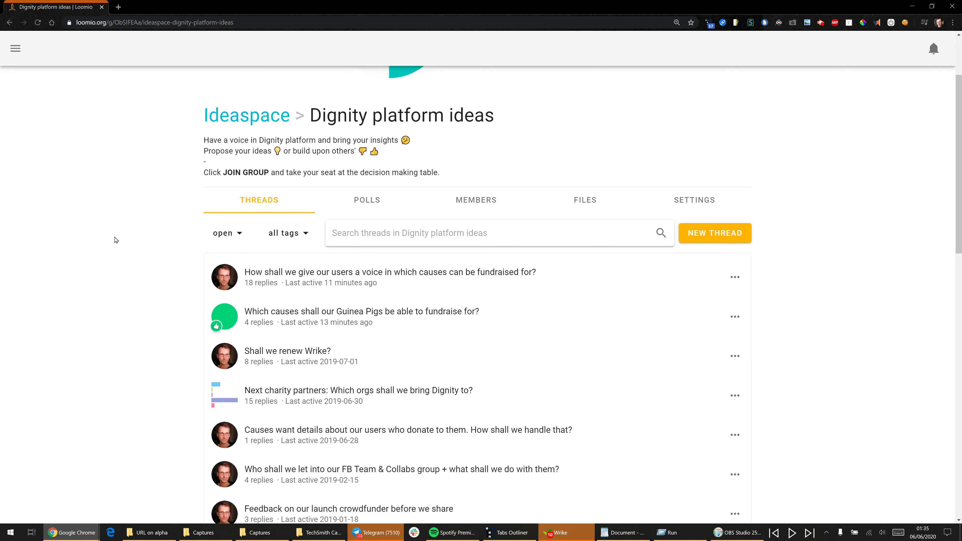